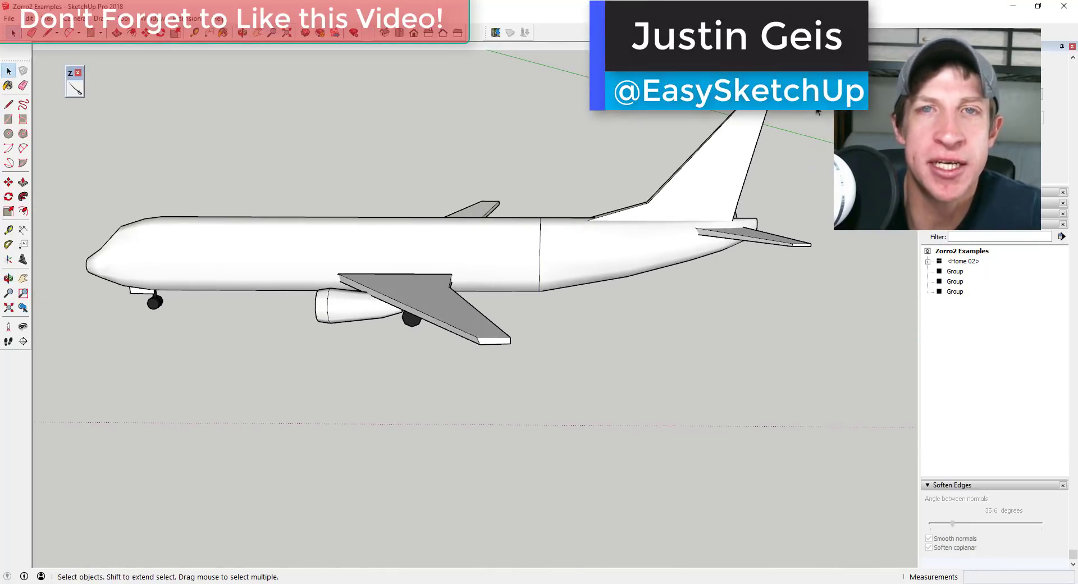
Delete the sliced-off rear section of the airplane
left_click_drag(555, 365, 555, 365)
key("Delete")
Slice the pickup truck diagonally through its bed with Zorro2 and delete the rear piece
middle_click_drag(617, 253, 562, 208)
scroll(561, 206, "down", 4)
scroll(828, 269, "up", 7)
middle_click_drag(793, 288, 814, 294)
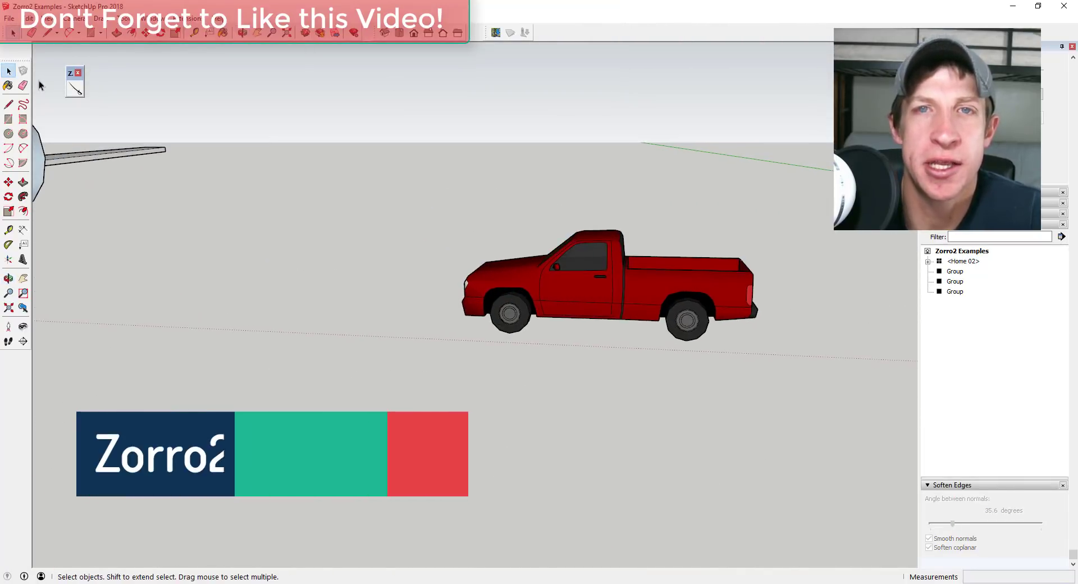
left_click(75, 88)
left_click(706, 228)
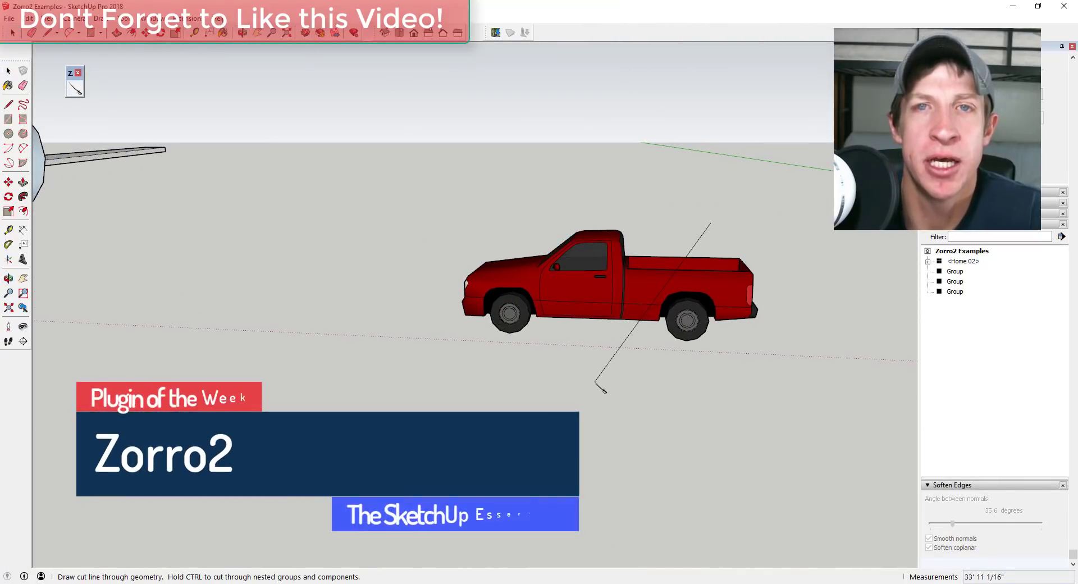
left_click(601, 373)
left_click_drag(689, 368, 686, 366)
key("Delete")
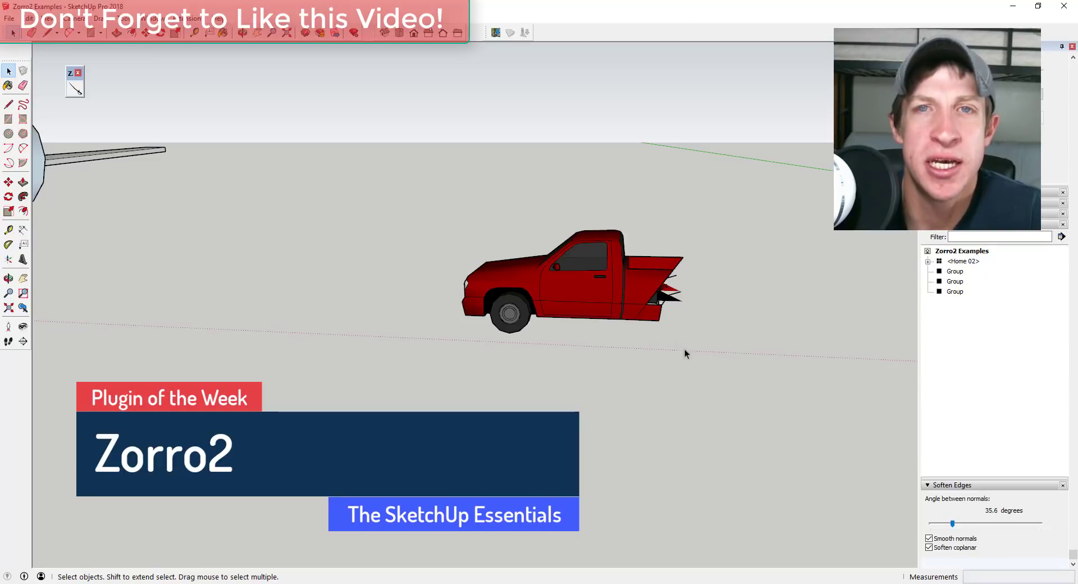
Open the curved surface group and slice it with six straight Zorro2 cuts at different angles
middle_click_drag(683, 354, 520, 283)
scroll(521, 283, "down", 5)
scroll(786, 270, "up", 5)
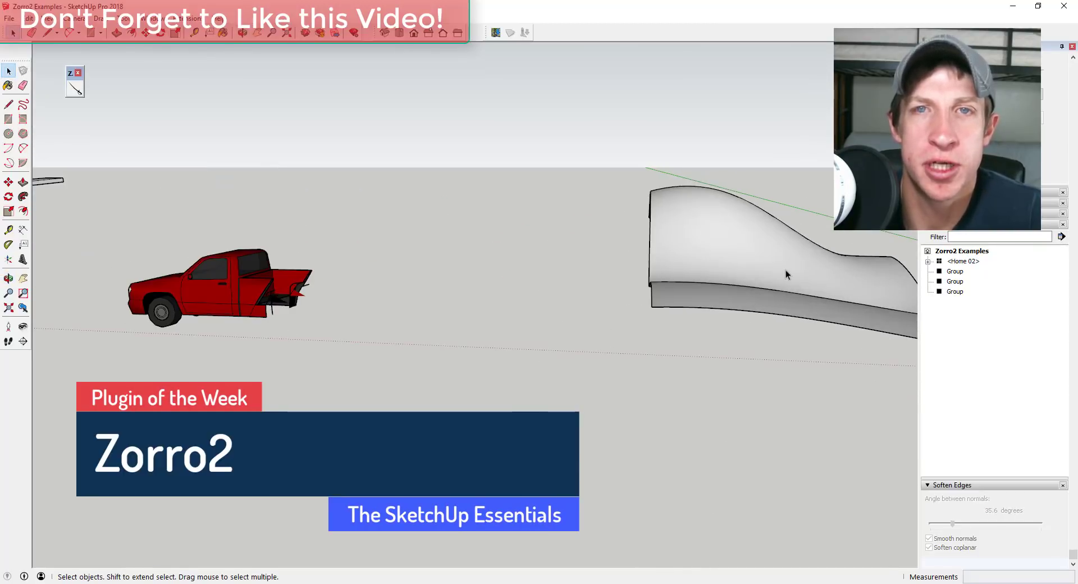
double_click(786, 270)
scroll(286, 181, "down", 4)
scroll(669, 227, "up", 4)
middle_click_drag(669, 228, 623, 343)
left_click(75, 88)
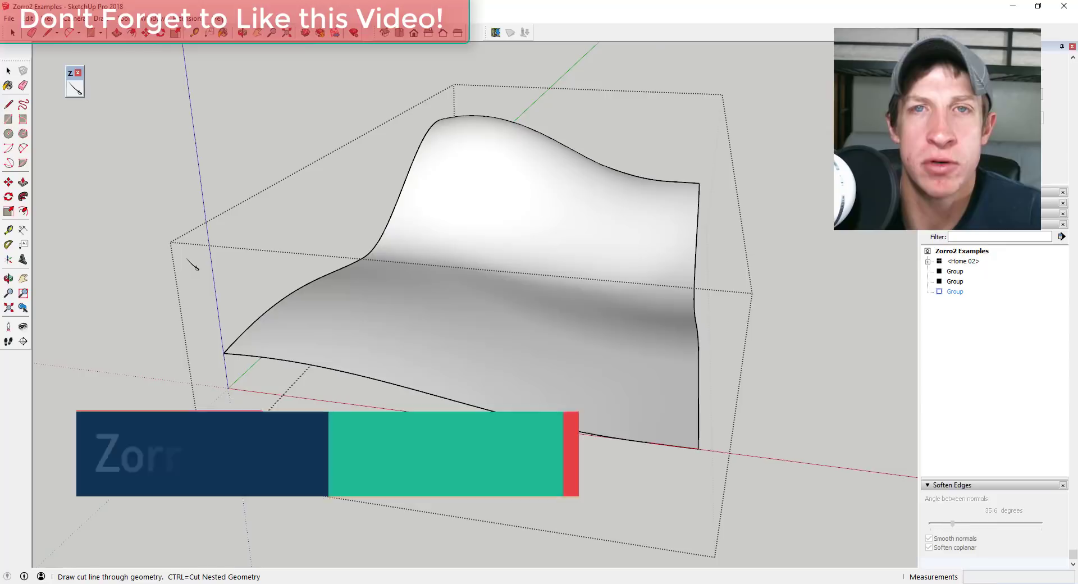
left_click_drag(350, 420, 250, 271)
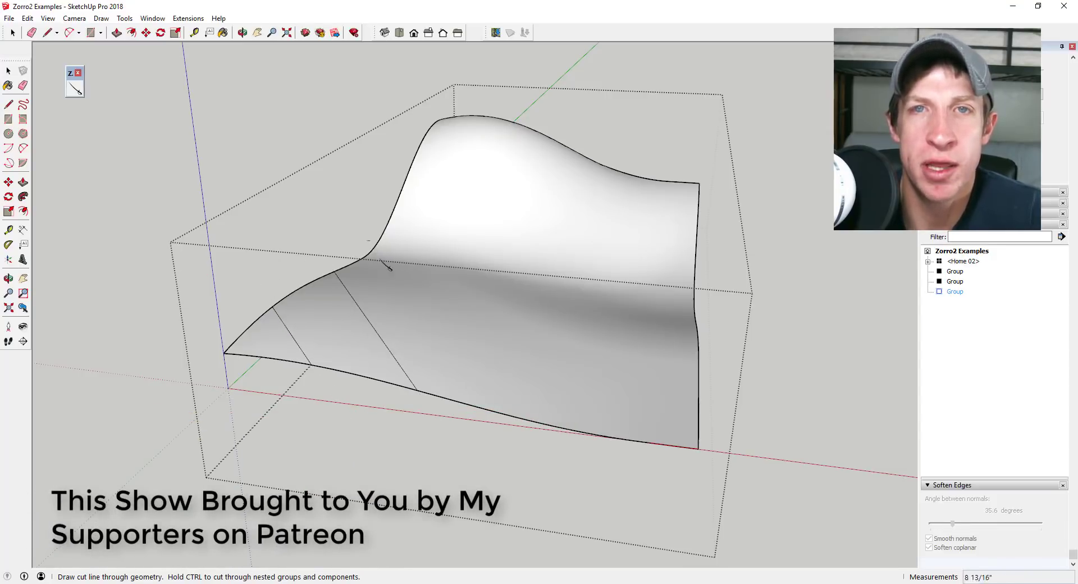
left_click_drag(386, 265, 520, 440)
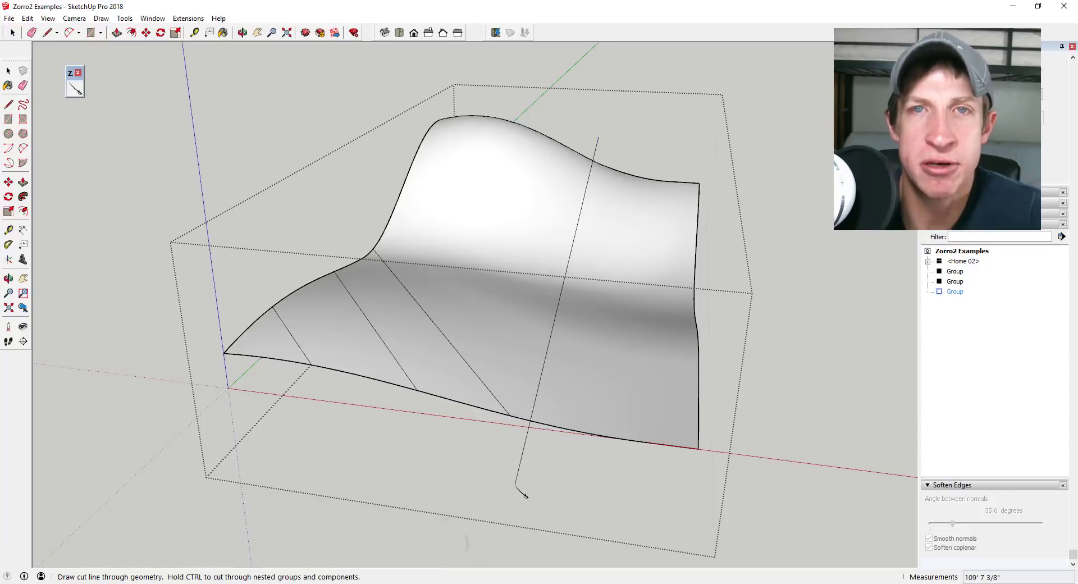
left_click_drag(384, 121, 702, 236)
Delete alternating pieces of the sliced curved surface
left_click(619, 264)
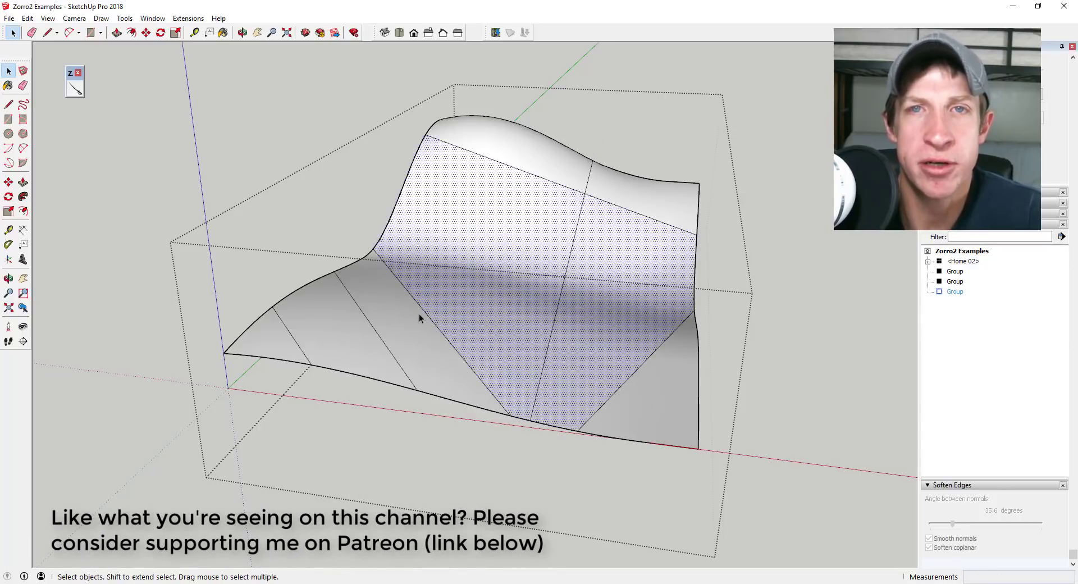
left_click(615, 309)
left_click(409, 332, "shift")
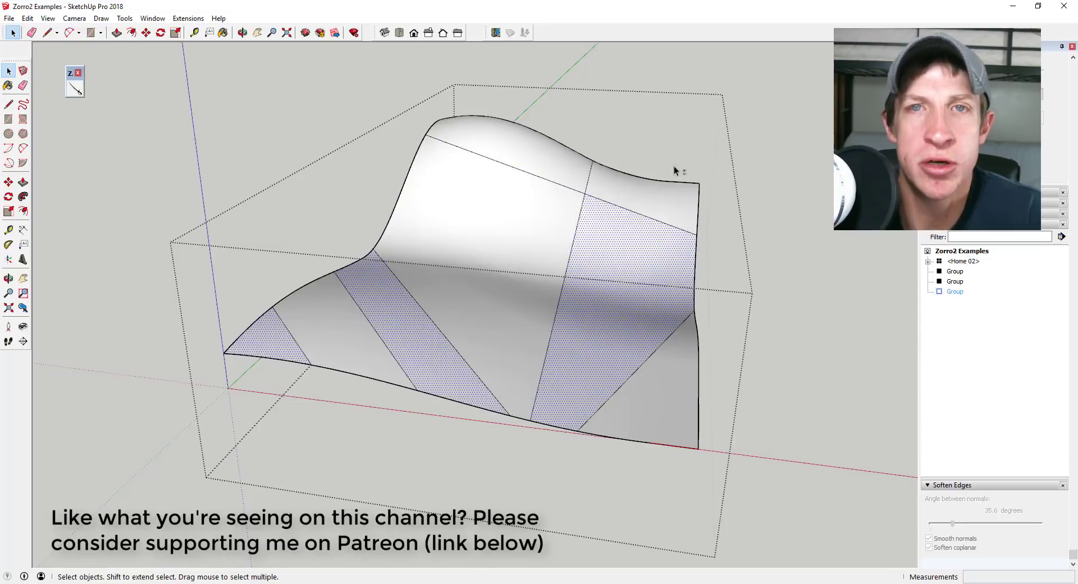
key("Delete")
middle_click_drag(547, 185, 517, 161)
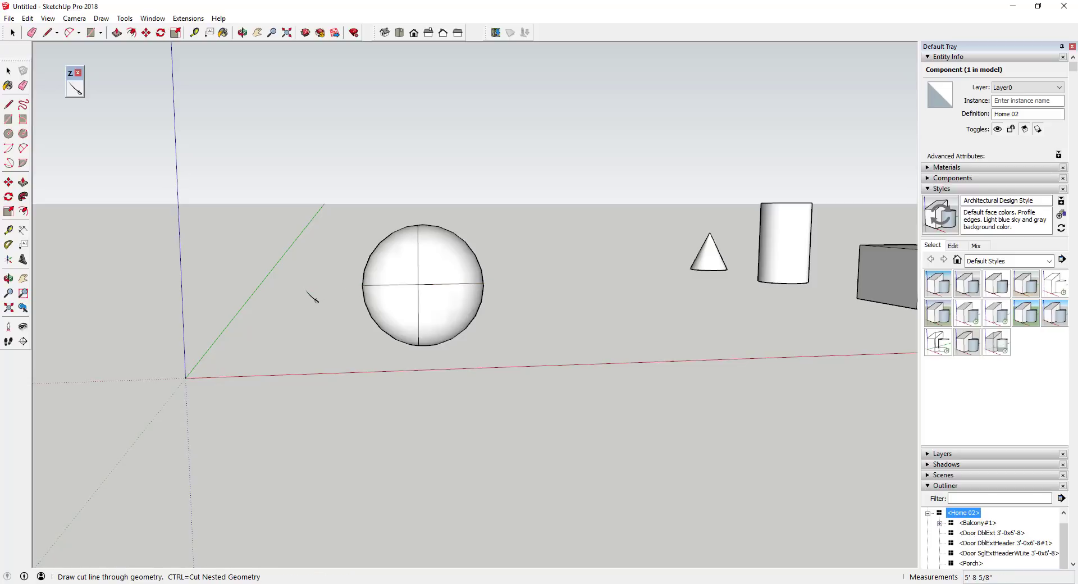
Try deleting two opposite quarters of the sliced sphere, and undo the deletion
left_click(396, 257)
left_click(435, 306, "shift")
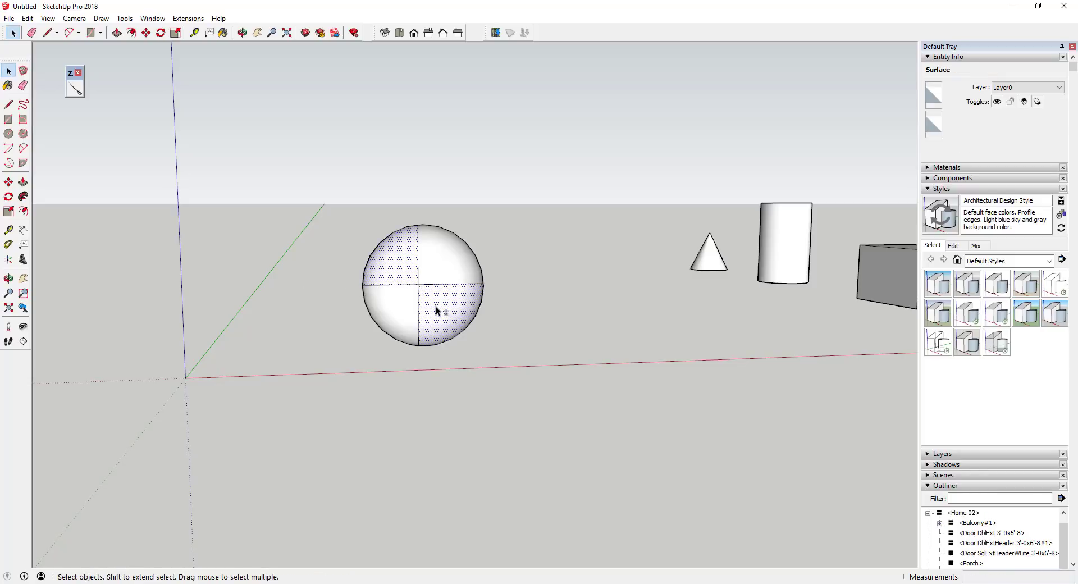
middle_click_drag(460, 326, 425, 336)
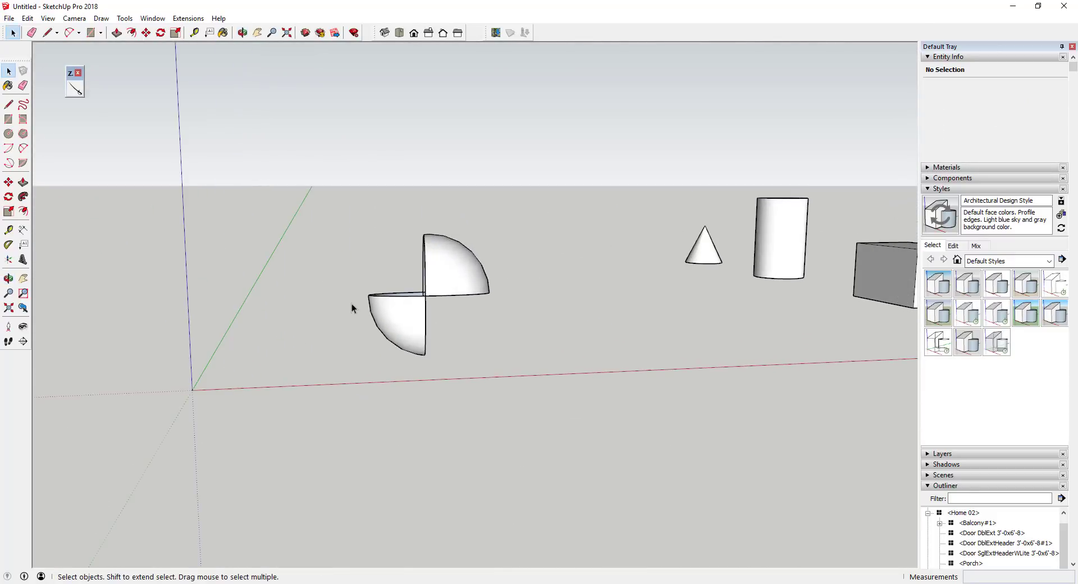
scroll(292, 301, "down", 1)
key("ctrl+z")
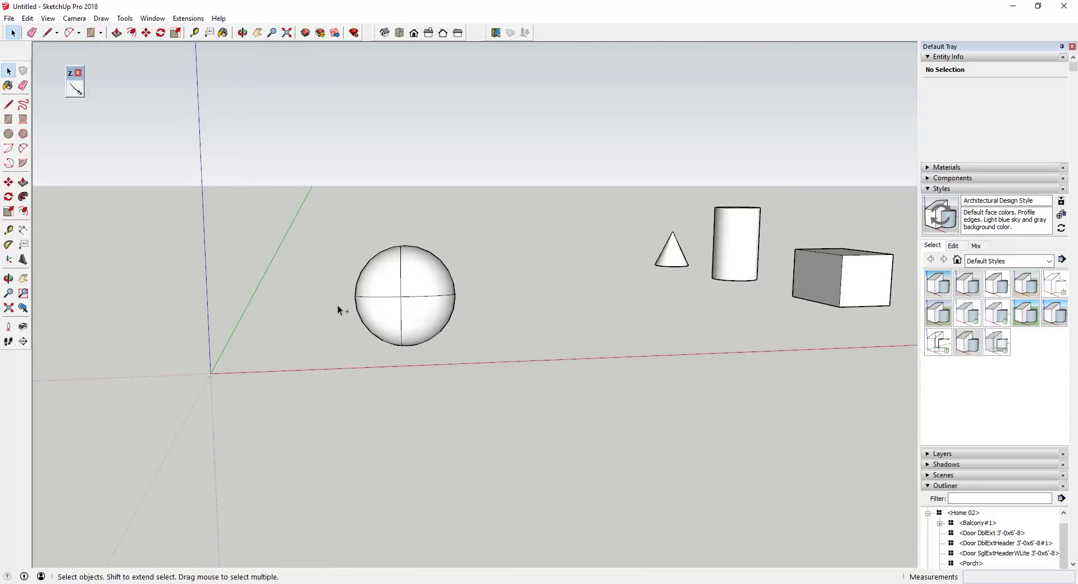
key("ctrl+z")
key("ctrl+y")
Slice the row of sphere, box, cylinder and cone through the middle with one Zorro2 cut
scroll(339, 305, "down", 5)
scroll(679, 288, "up", 8)
middle_click_drag(734, 308, 580, 289)
scroll(581, 289, "down", 2)
scroll(658, 311, "down", 3)
scroll(659, 310, "up", 3)
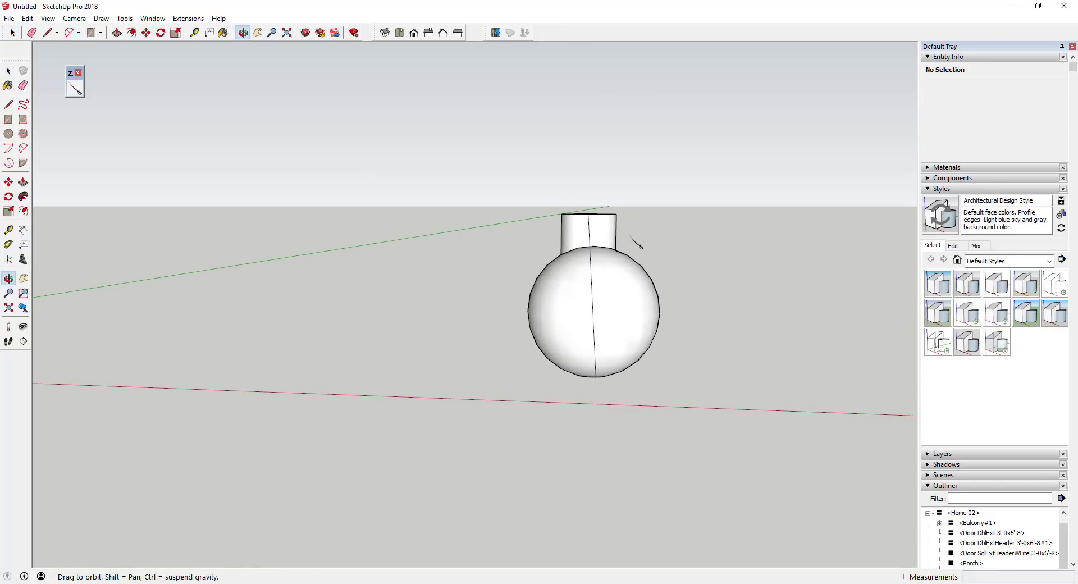
mouse_move(637, 243)
middle_mouse_down()
mouse_move(645, 365)
mouse_move(631, 259)
middle_mouse_up()
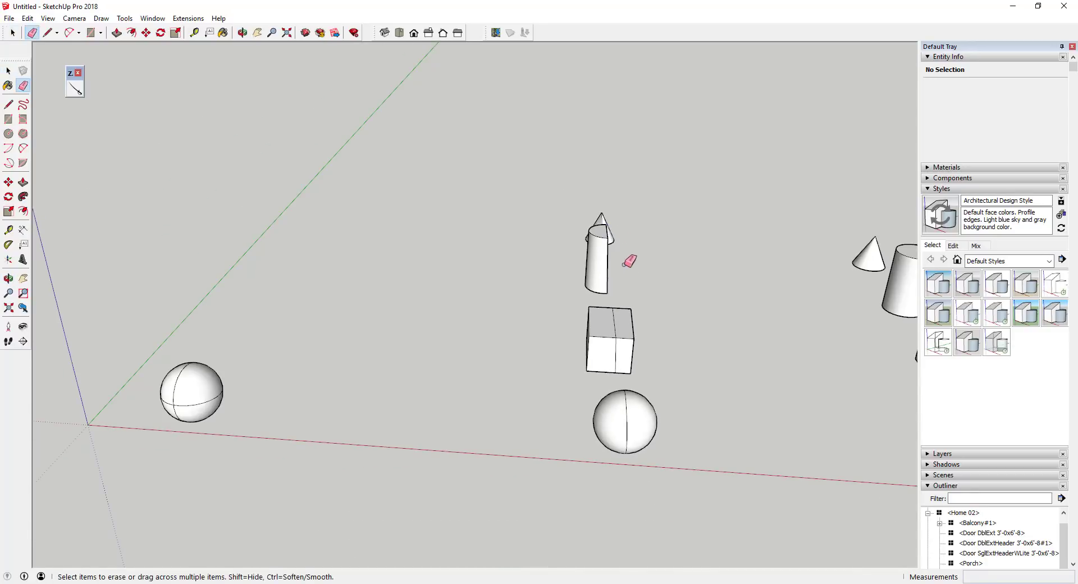
Delete the cut-off halves of the cylinder, cone, sphere and box in the sliced row
scroll(634, 236, "up", 2)
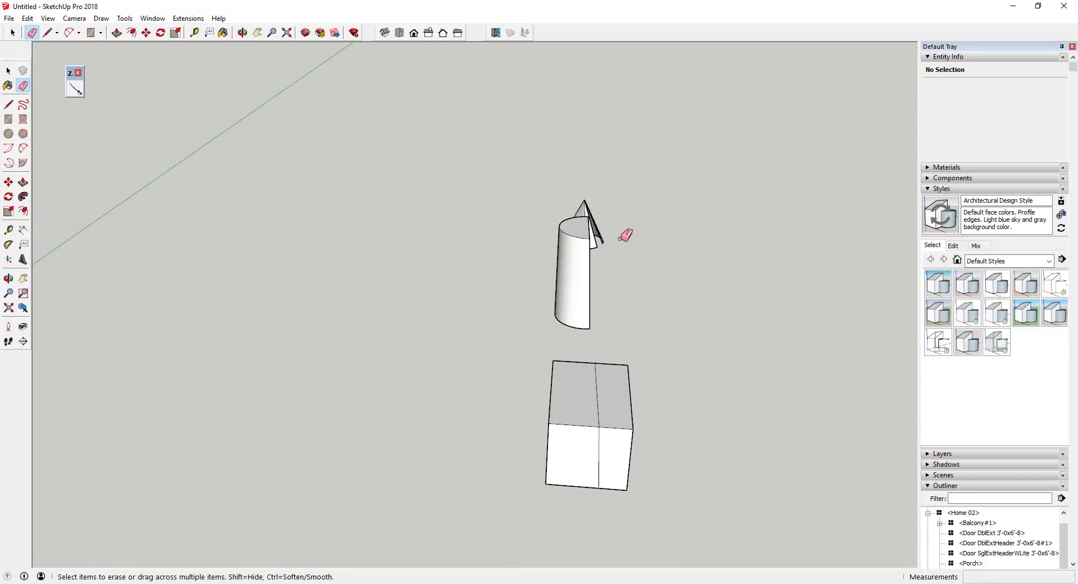
middle_click_drag(625, 234, 651, 232)
scroll(655, 232, "up", 3)
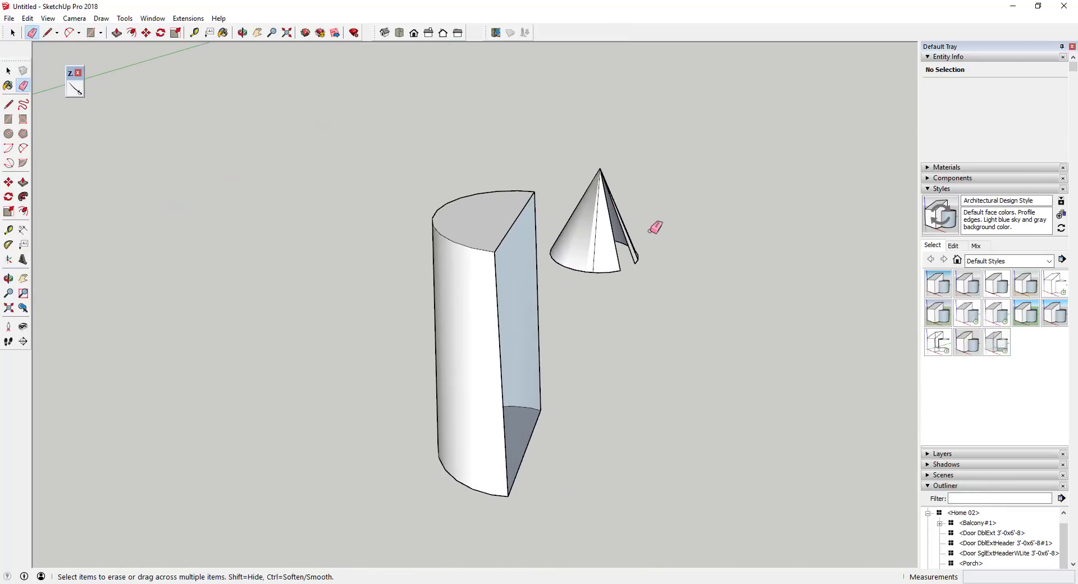
key("Delete")
mouse_move(606, 289)
middle_mouse_down()
mouse_move(457, 213)
mouse_move(626, 282)
middle_mouse_up()
scroll(617, 270, "down", 6)
left_click(514, 336)
key("Delete")
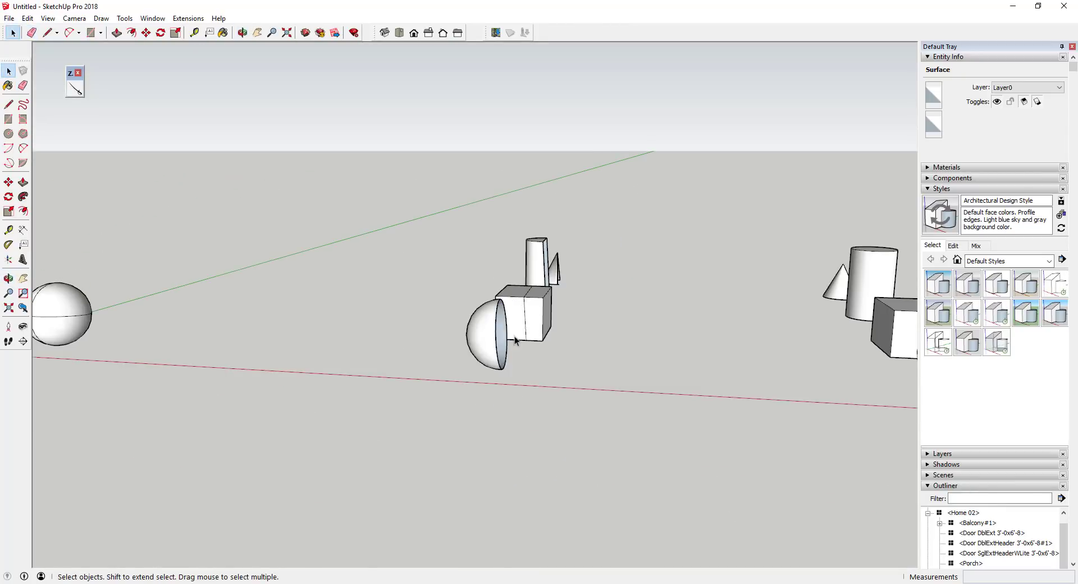
scroll(515, 336, "up", 3)
mouse_move(515, 336)
middle_mouse_down()
mouse_move(484, 334)
mouse_move(587, 251)
middle_mouse_up()
middle_click_drag(586, 331, 551, 414)
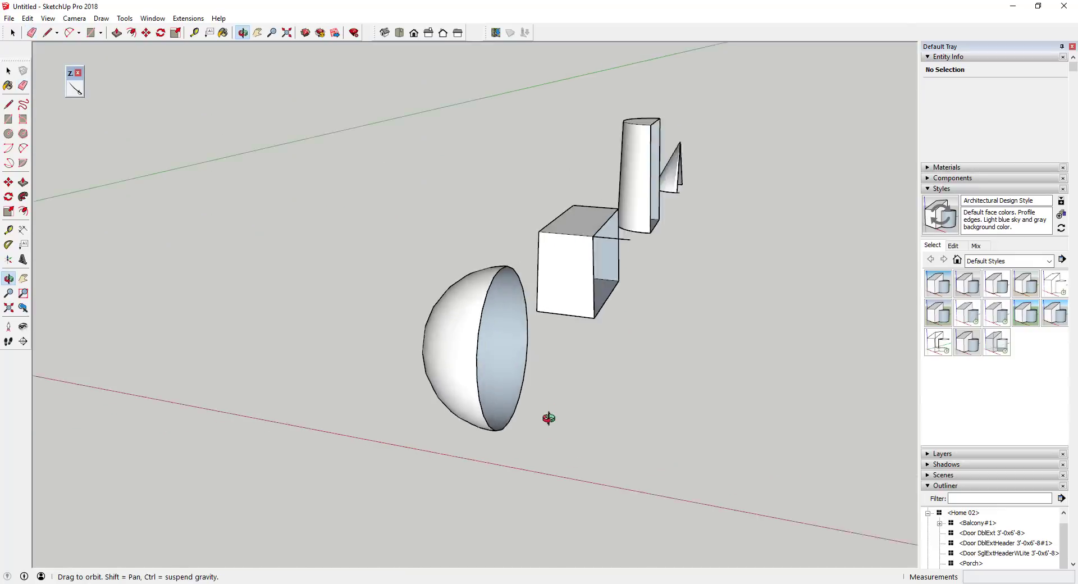
Select the cone, box and sphere of the second row to examine which shapes are grouped
scroll(756, 365, "down", 5)
scroll(765, 362, "up", 4)
scroll(765, 361, "down", 1)
mouse_move(518, 190)
middle_mouse_down()
mouse_move(578, 464)
mouse_move(548, 429)
middle_mouse_up()
scroll(337, 298, "down", 3)
key("space")
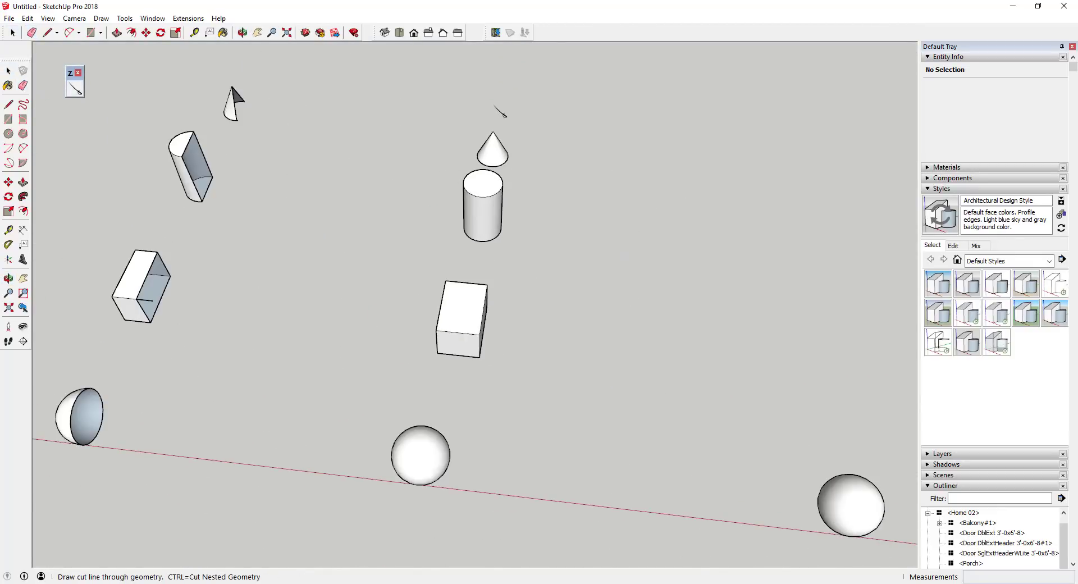
key("space")
left_click(489, 147)
left_click(470, 317)
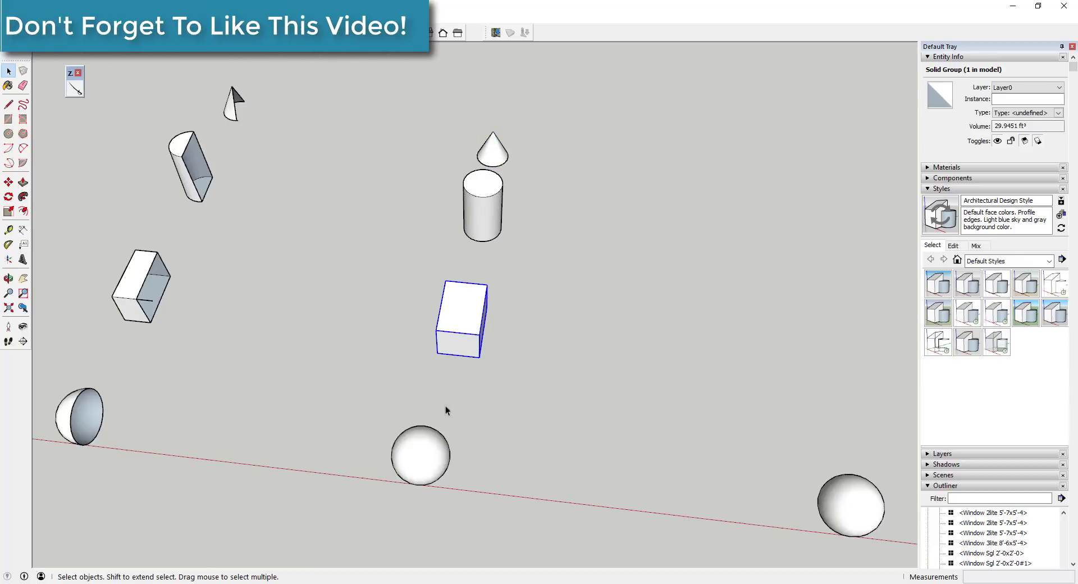
left_click(429, 456)
left_click(351, 391)
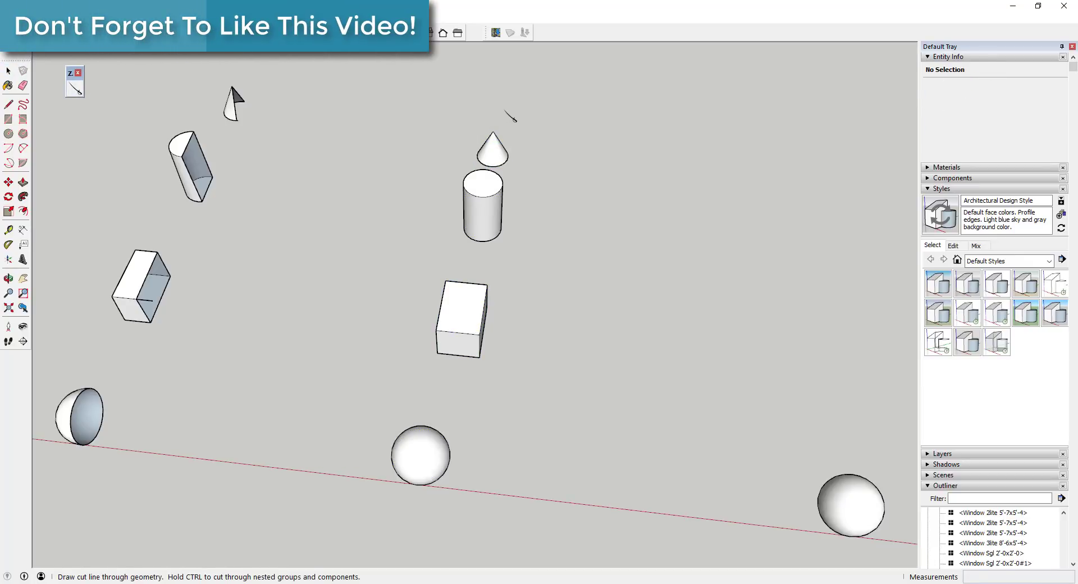
Slice the second row of shapes lengthwise with Zorro2 and select the box and cylinder top to check the cut
mouse_move(411, 504)
middle_mouse_down()
mouse_move(465, 341)
mouse_move(676, 363)
mouse_move(464, 372)
mouse_move(470, 483)
middle_mouse_up()
scroll(464, 342, "up", 5)
scroll(464, 372, "down", 5)
left_click(465, 316)
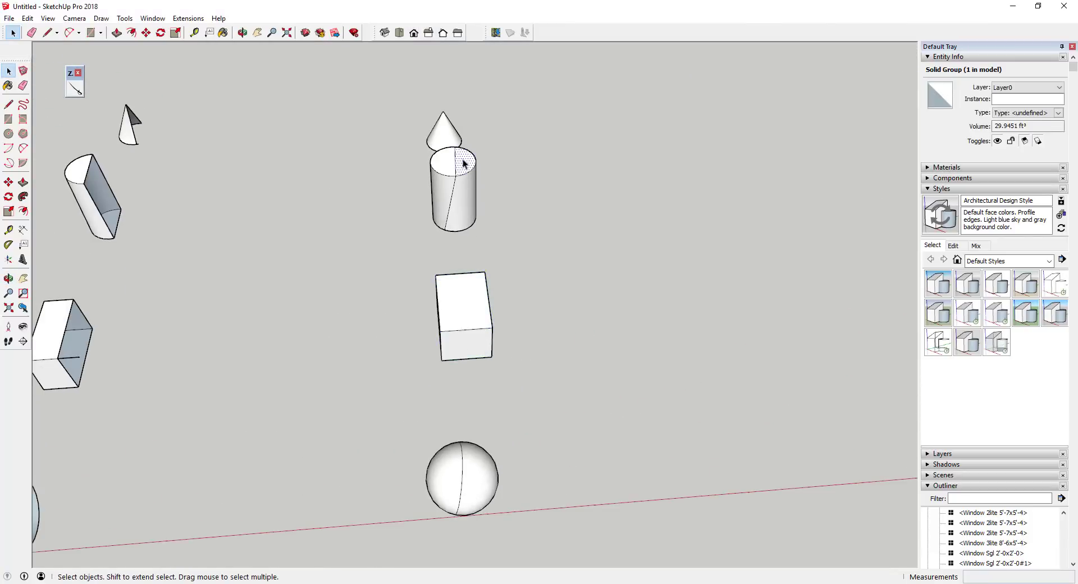
left_click(462, 162)
Slice the second row again with a Zorro2 cut that also goes through nested groups and components
scroll(462, 163, "down", 2)
middle_click_drag(505, 250, 403, 257, "shift")
scroll(413, 253, "down", 3)
left_click(75, 90)
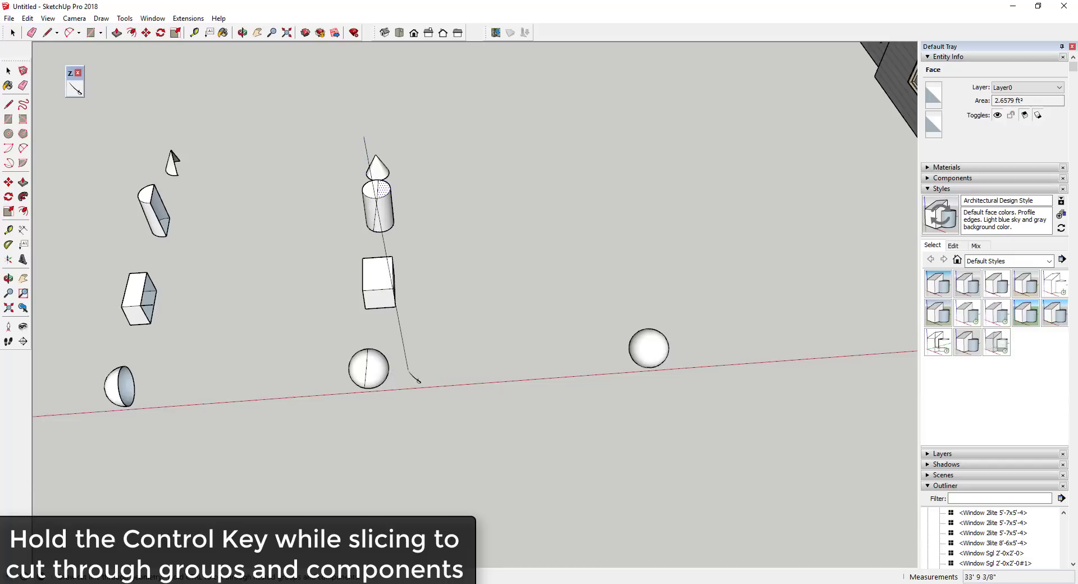
scroll(381, 273, "up", 5)
middle_click_drag(382, 276, 480, 236)
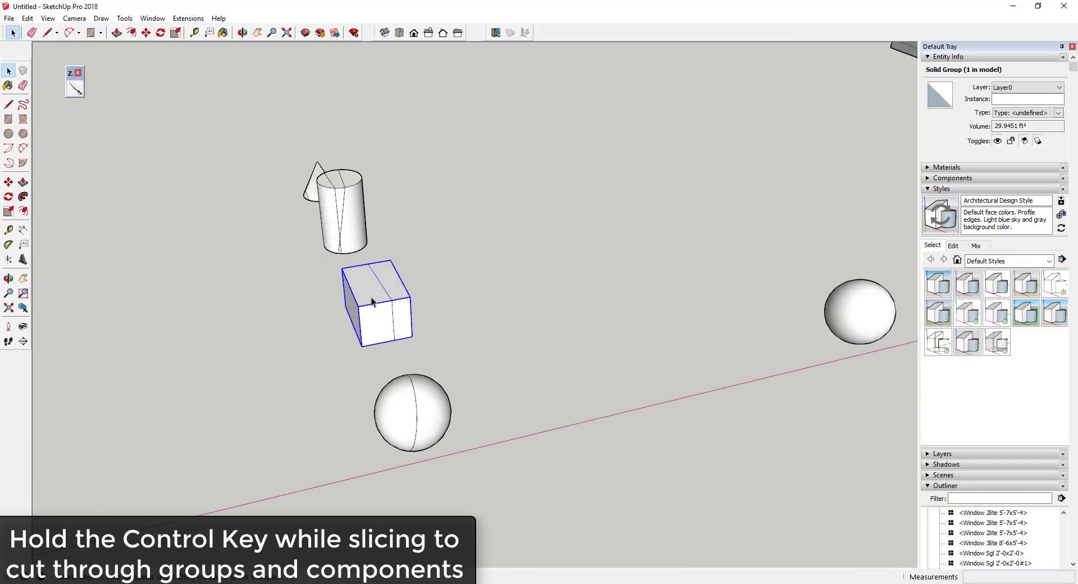
Open the sliced box group, select its faces to examine the cut, and leave the group
double_click(370, 302)
mouse_move(388, 305)
middle_mouse_down()
mouse_move(366, 308)
mouse_move(523, 262)
mouse_move(404, 292)
middle_mouse_up()
left_click(366, 309)
left_click(375, 288, "shift")
scroll(429, 295, "down", 4)
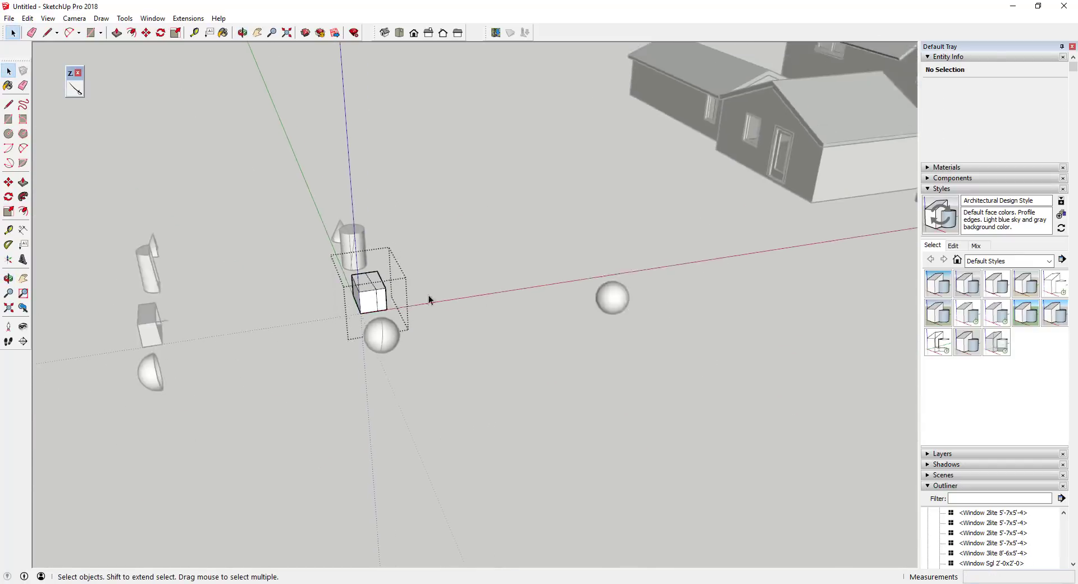
left_click(431, 296)
Show hidden geometry and view the separate sphere from the front in parallel projection
middle_click_drag(651, 317, 475, 308, "shift")
scroll(475, 309, "up", 4)
left_click(48, 18)
left_click(65, 55)
left_click(74, 18)
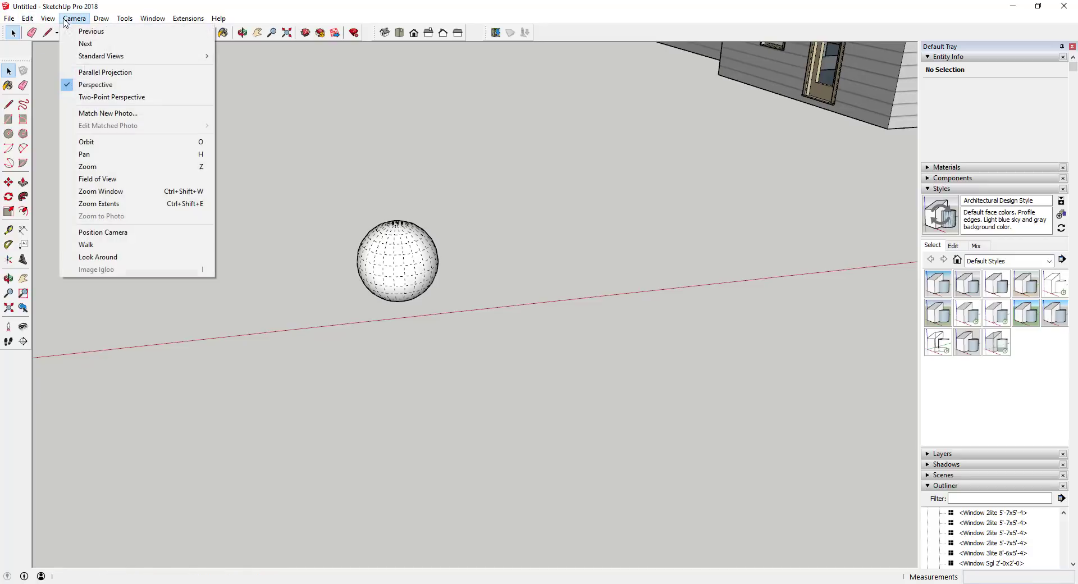
left_click(75, 85)
left_click(414, 33)
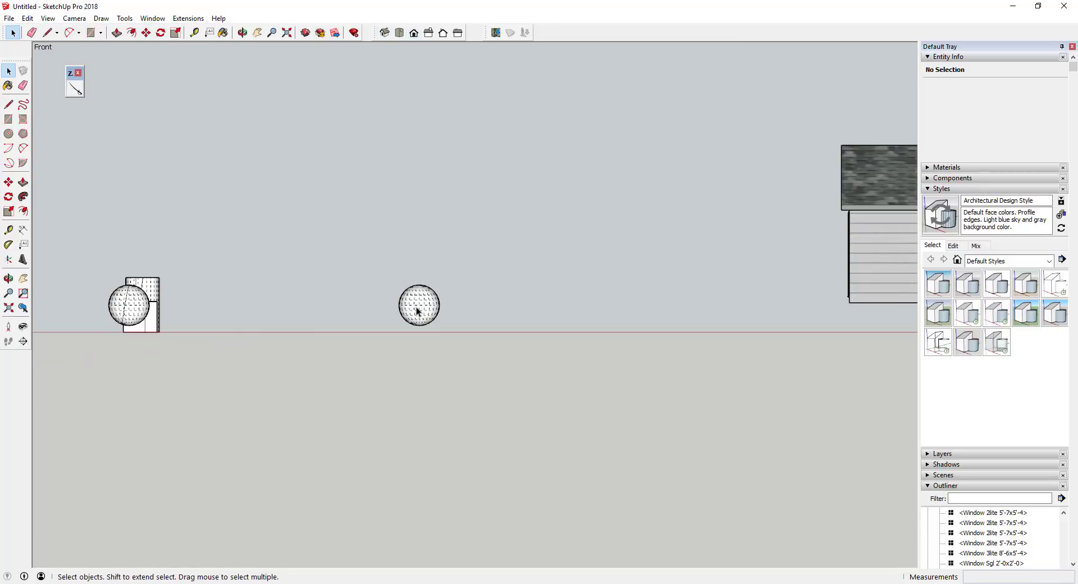
scroll(420, 304, "up", 6)
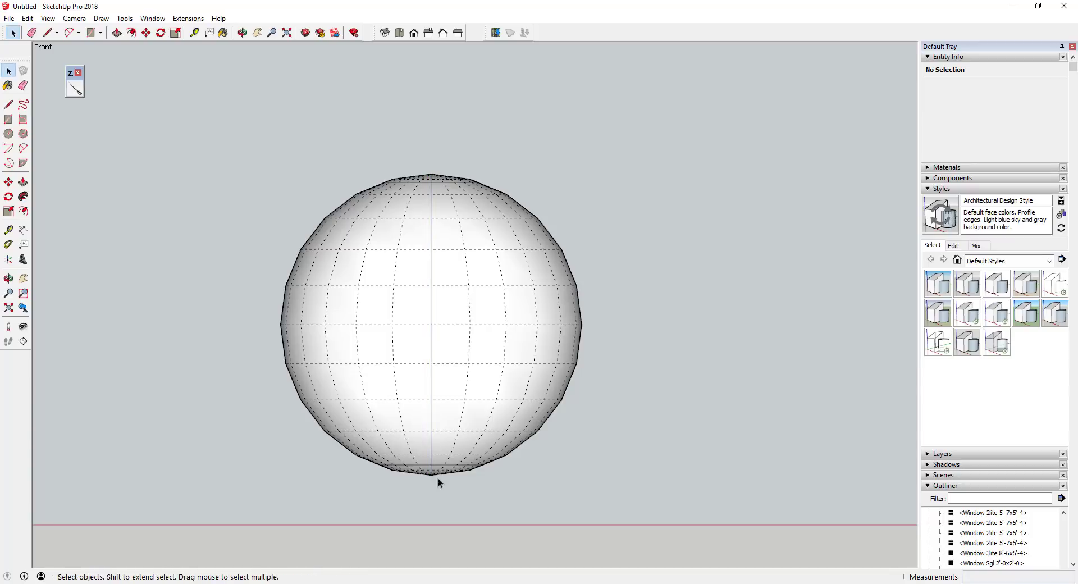
Turn off hidden geometry and delete the sliced-off top and bottom caps of the sphere
left_click(46, 19)
left_click(70, 59)
middle_click_drag(331, 359, 340, 393)
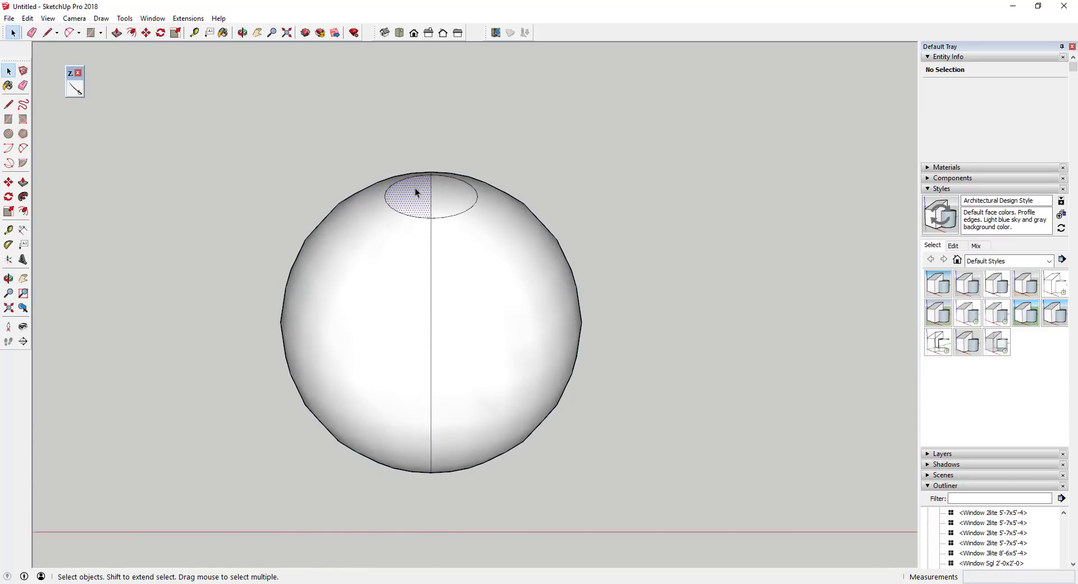
middle_click_drag(443, 191, 422, 416)
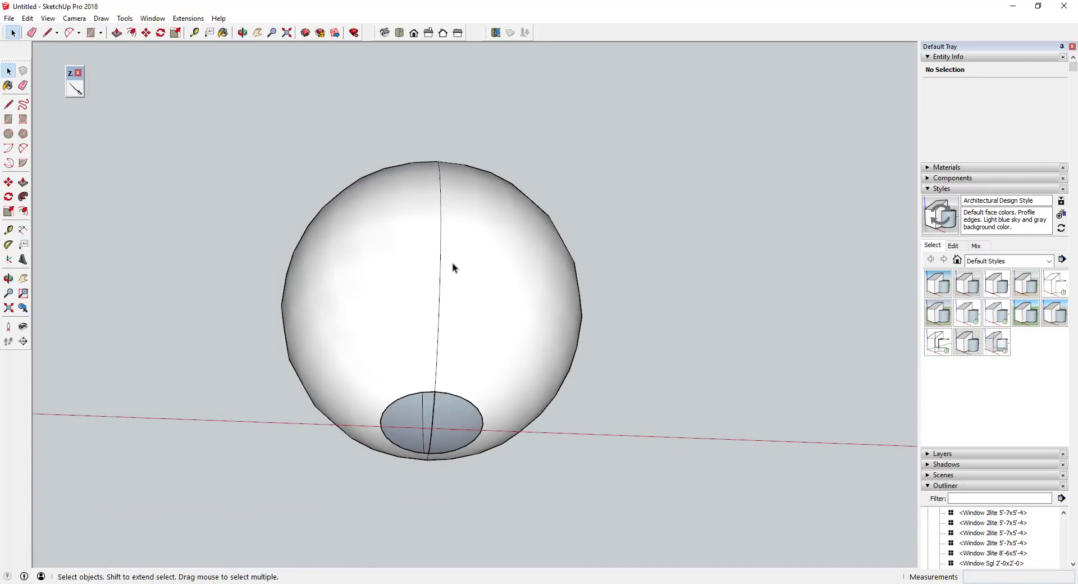
Copy the left half of the sliced sphere about 3' to the left of the original
middle_click_drag(452, 263, 562, 499)
left_click(380, 325)
key("m")
key("ctrl")
left_click(401, 322)
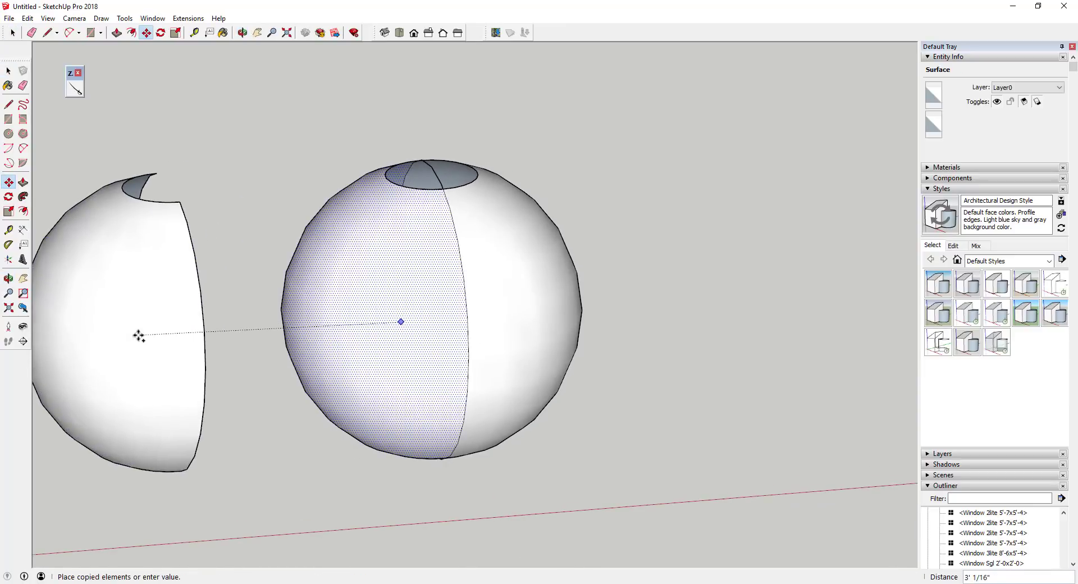
left_click(132, 344)
middle_click_drag(390, 330, 247, 205)
scroll(327, 202, "down", 8)
key("space")
left_click(387, 282)
Switch the camera back to perspective projection and bring the front of the house into view
scroll(393, 243, "up", 3)
middle_click_drag(393, 242, 573, 219)
scroll(342, 258, "down", 8)
scroll(618, 193, "up", 3)
middle_click_drag(618, 194, 263, 371, "shift")
scroll(262, 371, "down", 3)
left_click(49, 18)
mouse_move(74, 19)
left_click(98, 85)
middle_click_drag(561, 286, 510, 257)
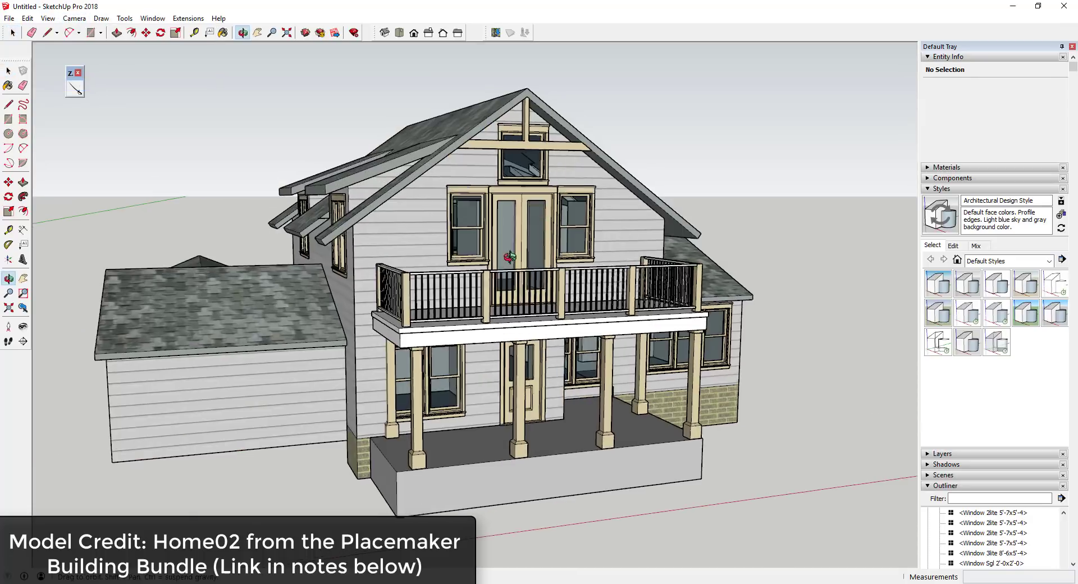
Place a horizontal section plane through the upper floor of the house and select the plane
scroll(510, 257, "down", 2)
left_click(23, 342)
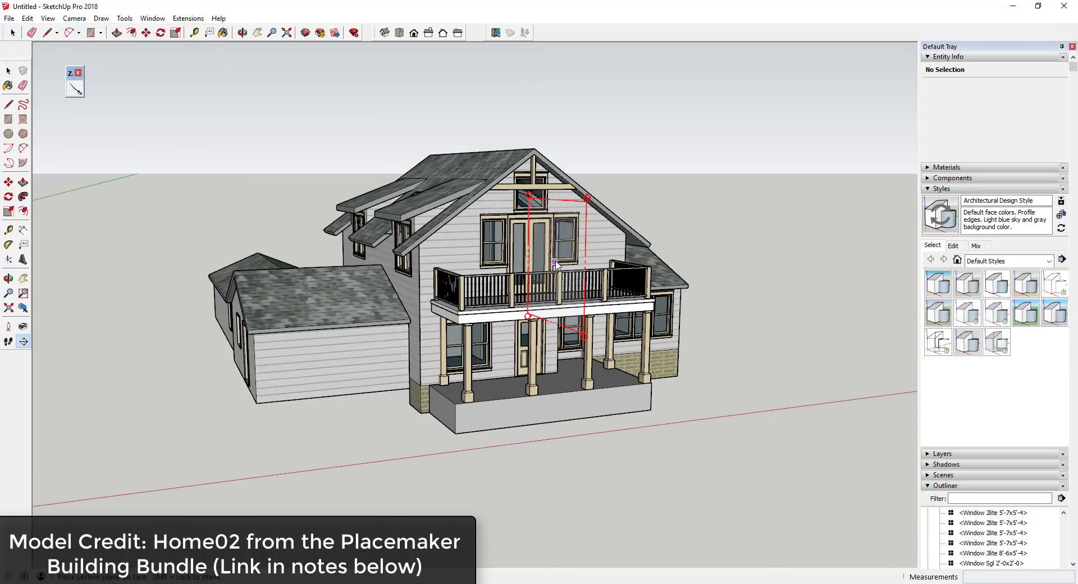
left_click(566, 247)
middle_click_drag(566, 247, 603, 309)
key("space")
left_click(756, 236)
Tilt the section plane about 46° and turn it around the vertical axis so it cuts diagonally through the house
key("q")
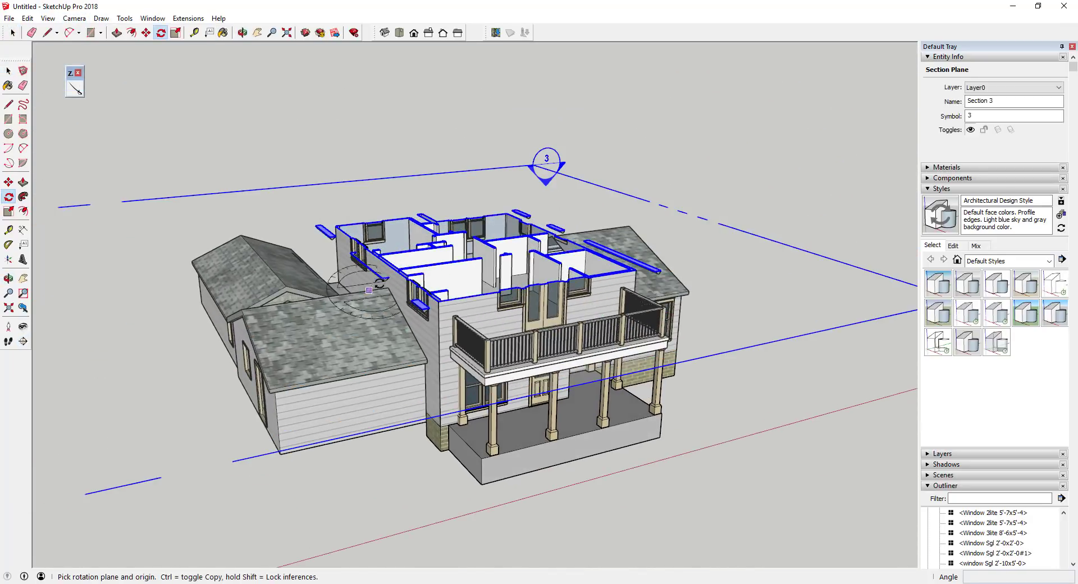
left_click(308, 205)
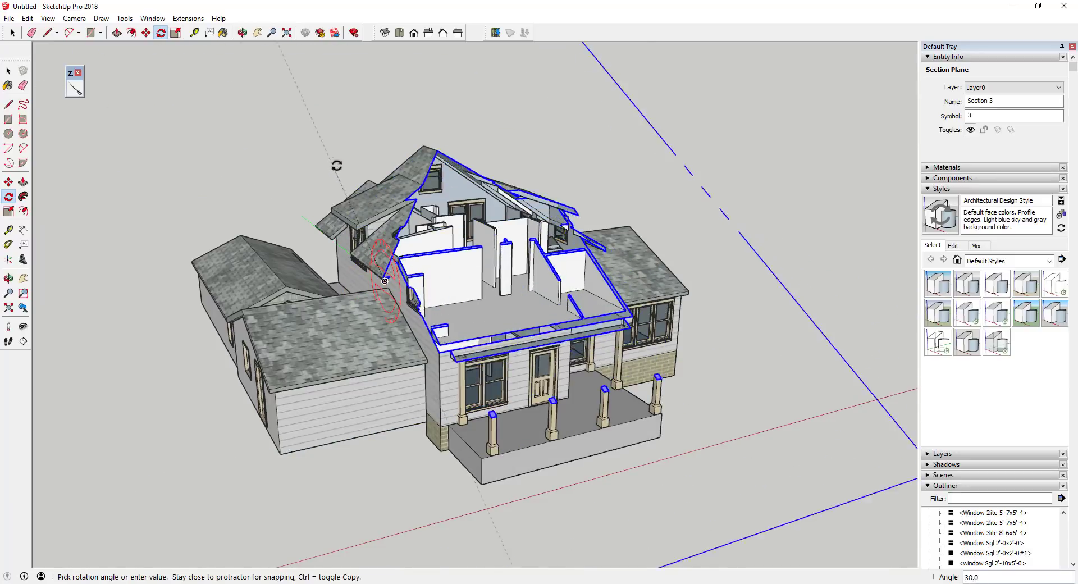
left_click(349, 159)
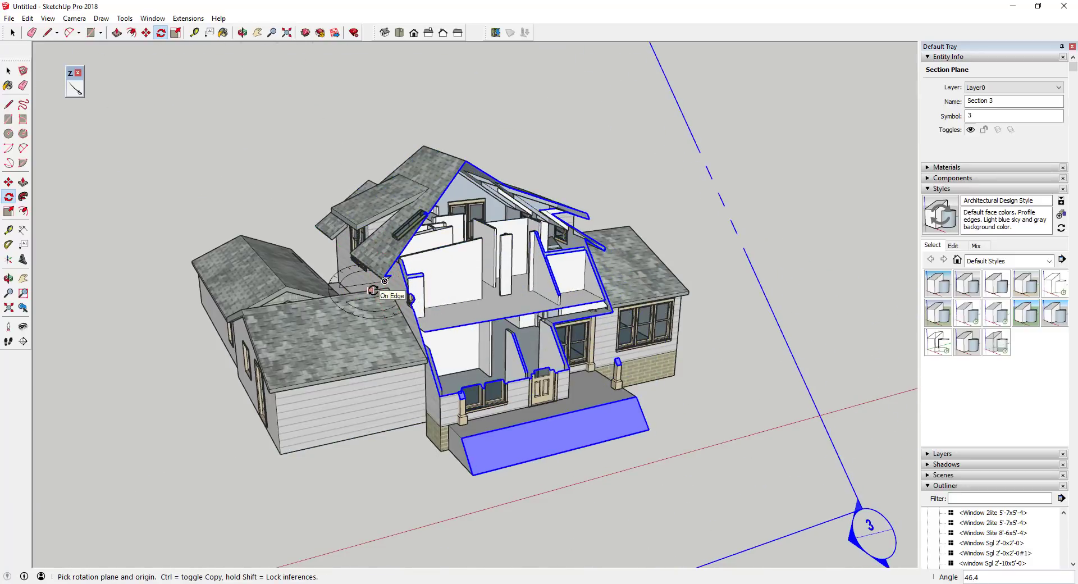
left_click(785, 244)
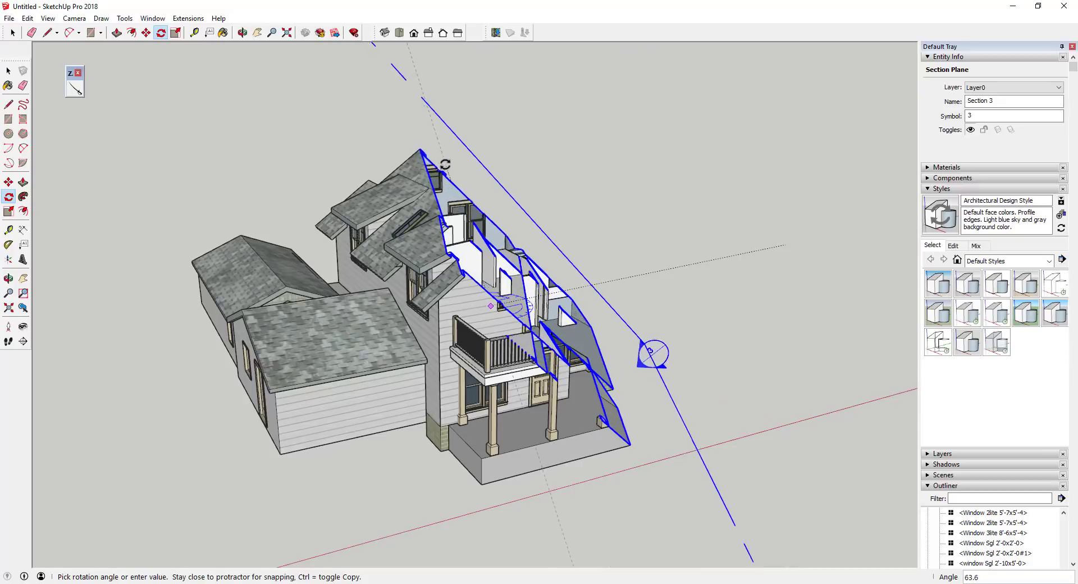
left_click(308, 207)
Rotate the section plane slightly further so its slope cuts deeper through the open side of the house and porch
scroll(308, 207, "down", 3)
middle_click_drag(537, 276, 178, 317)
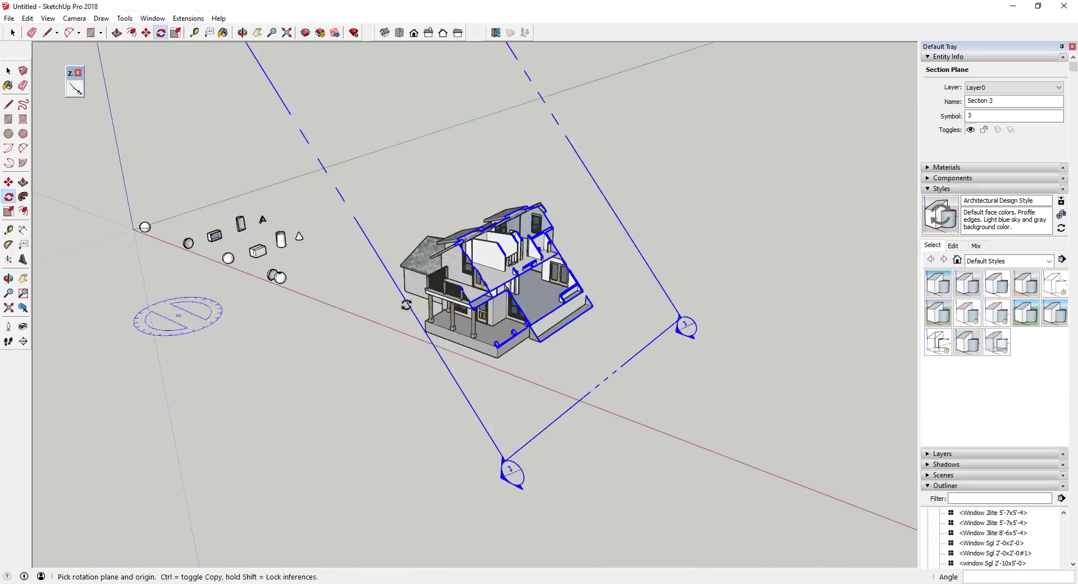
scroll(808, 253, "up", 4)
key("space")
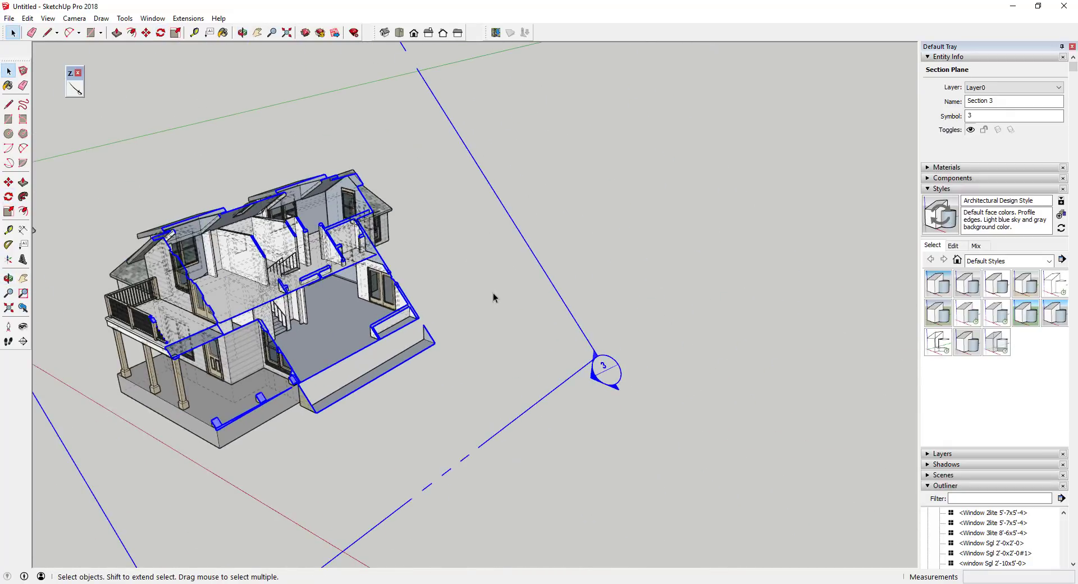
mouse_move(536, 307)
middle_mouse_down()
mouse_move(508, 313)
mouse_move(530, 313)
mouse_move(517, 315)
middle_mouse_up()
key("space")
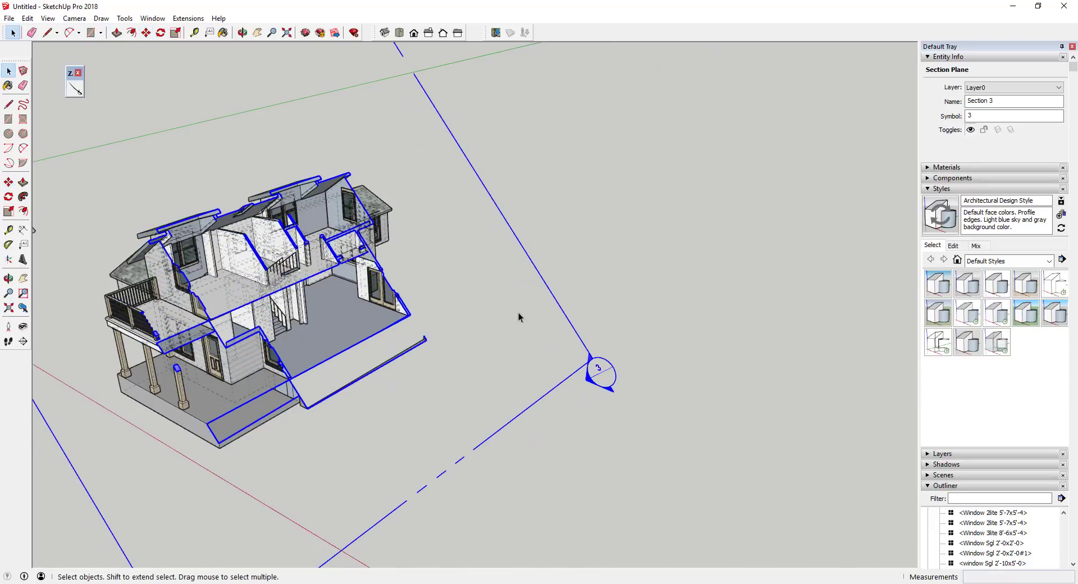
Slice the house at the section plane, removing the geometry behind it, and delete the section plane
scroll(515, 262, "up", 3)
right_click(515, 262)
left_click(578, 450)
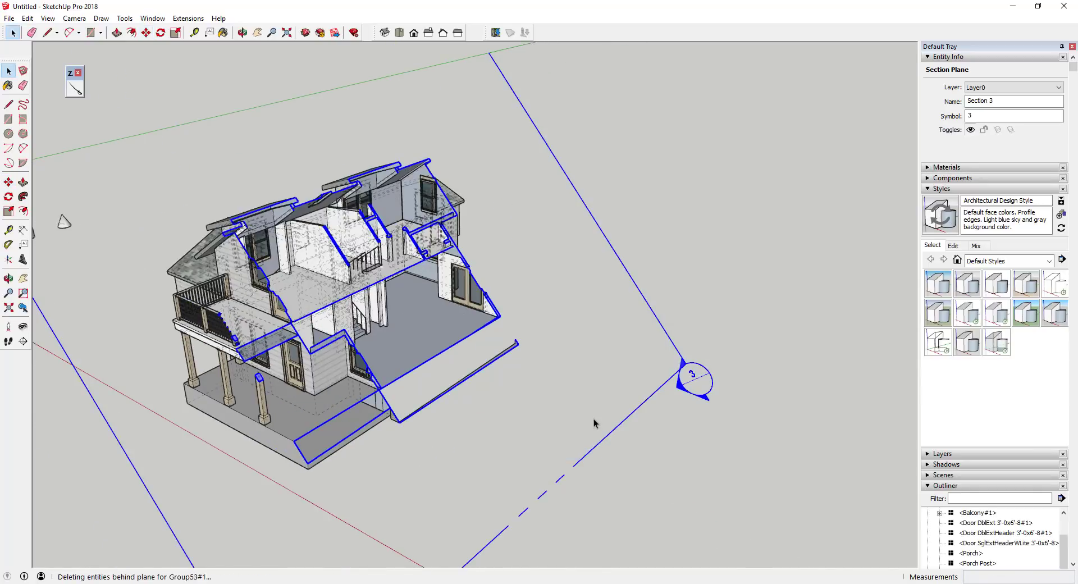
key("Delete")
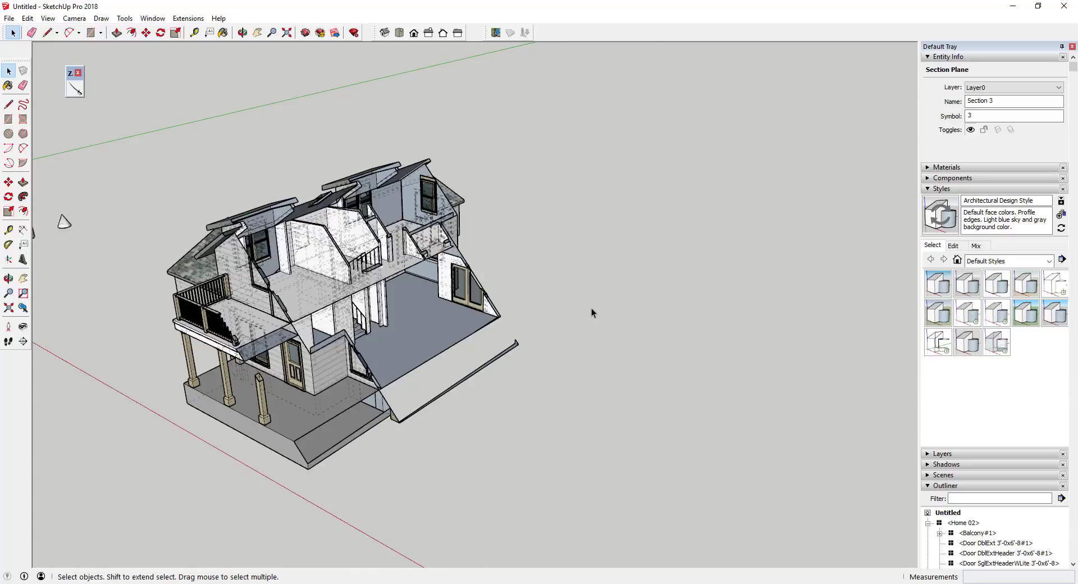
Turn off the dashed back edges so the sliced house displays with solid faces, leaving X-ray off
scroll(413, 281, "up", 3)
middle_click_drag(427, 287, 470, 264)
left_click(47, 19)
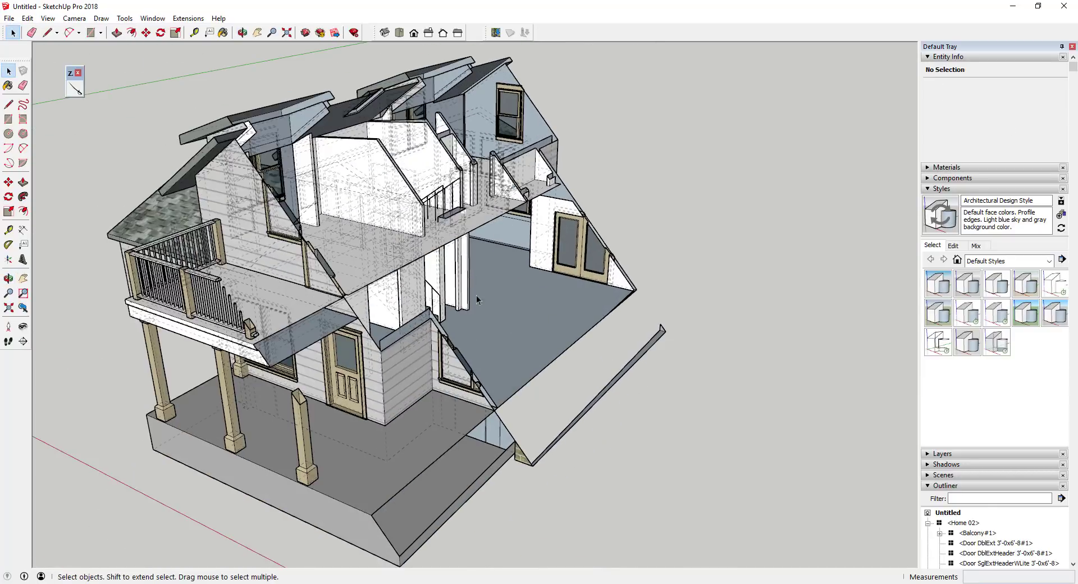
left_click(953, 246)
left_click(945, 260)
left_click(965, 340)
left_click(966, 340)
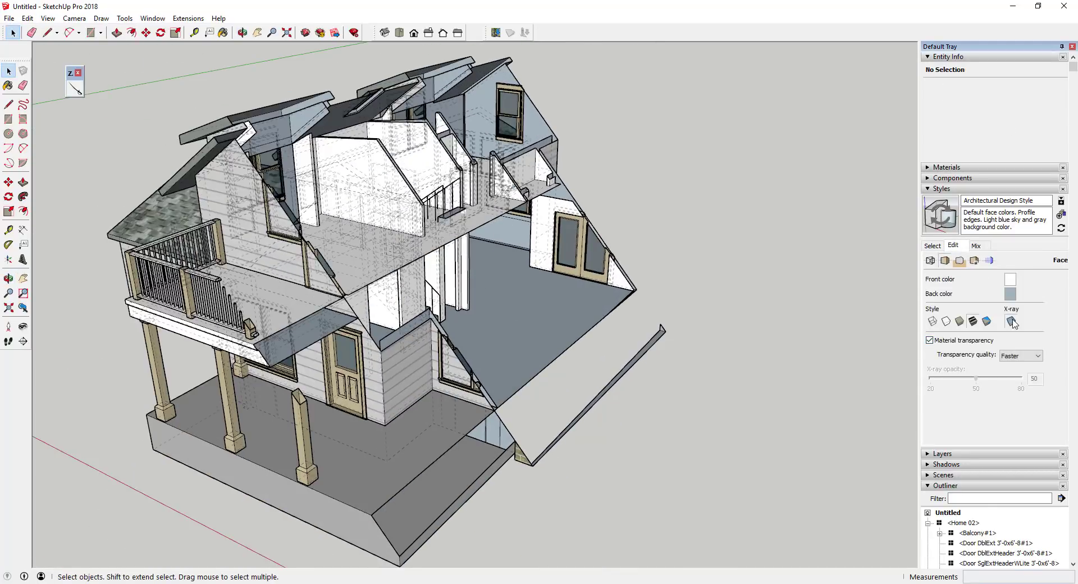
left_click(1012, 322)
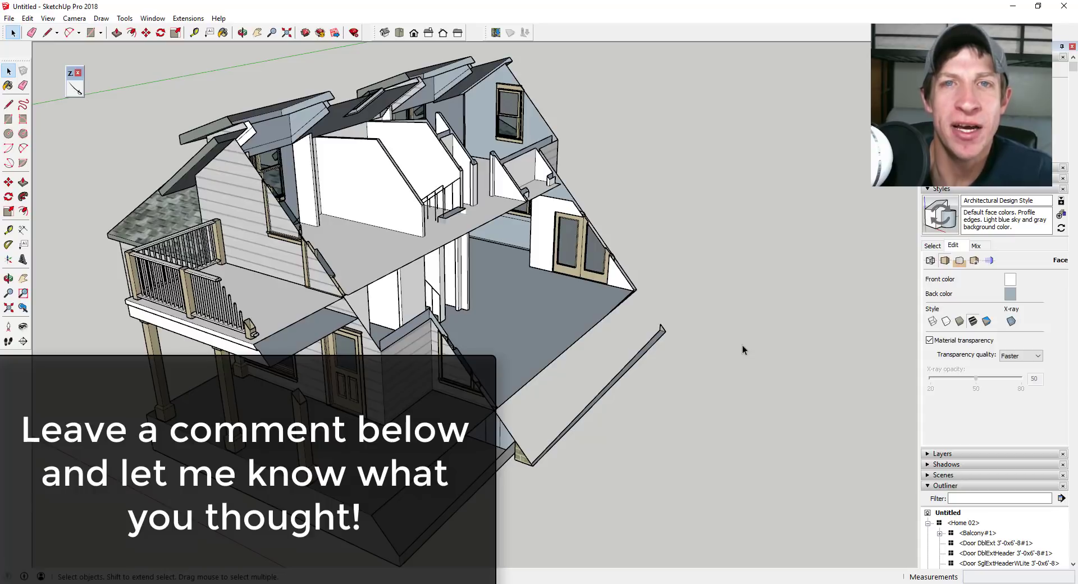